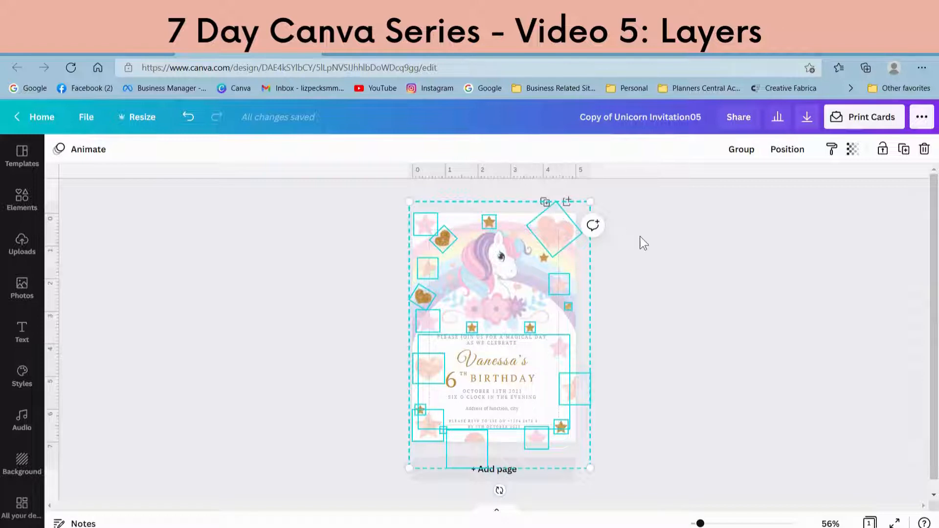
# Group the selected text block and decorations, move the group off the card and place it back over the invitation
pyautogui.click(743, 151)
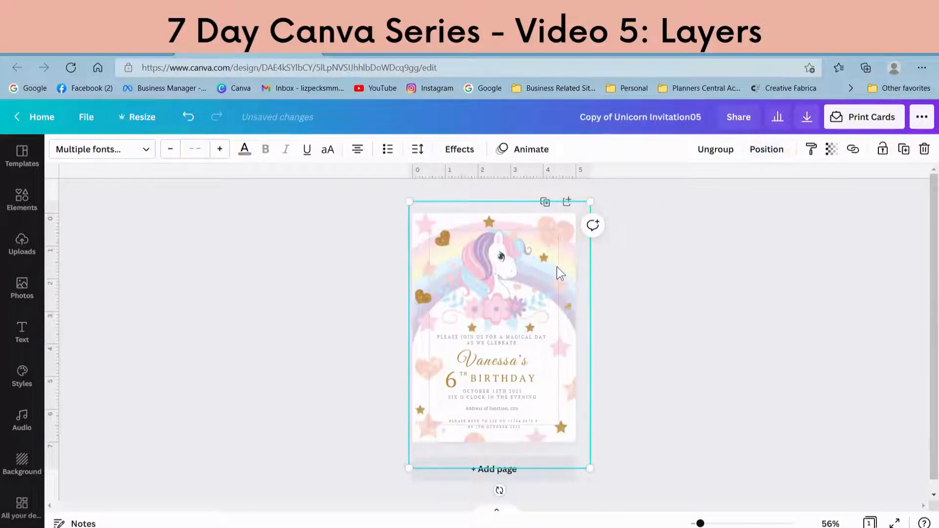
pyautogui.moveTo(559, 268); pyautogui.dragTo(735, 307)
pyautogui.moveTo(686, 289); pyautogui.dragTo(560, 265)
pyautogui.click(665, 322)
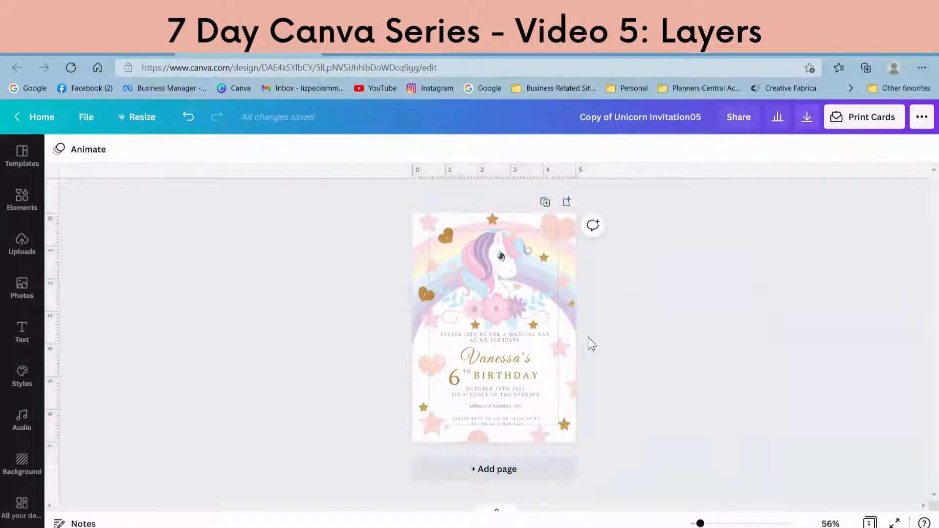
# Ungroup the invitation's text and decorations into separate elements
pyautogui.click(513, 369)
pyautogui.click(501, 360)
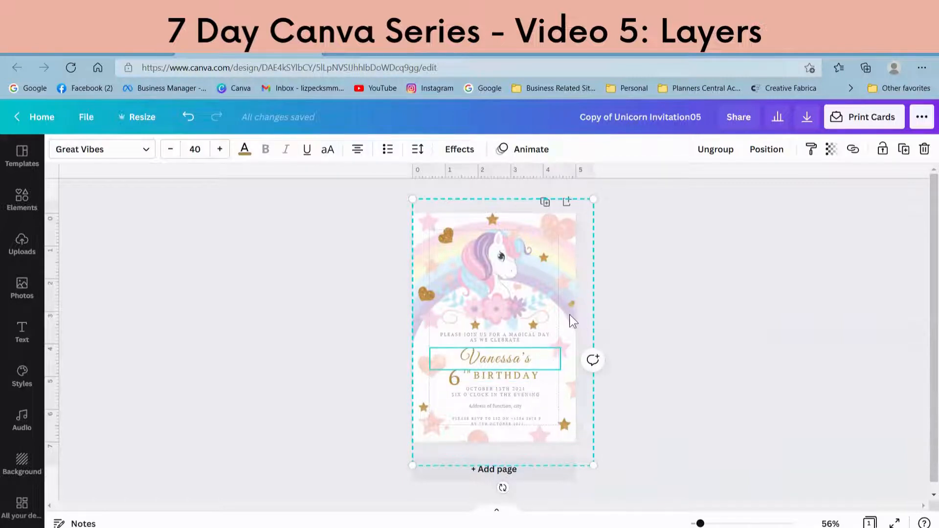
pyautogui.click(556, 249)
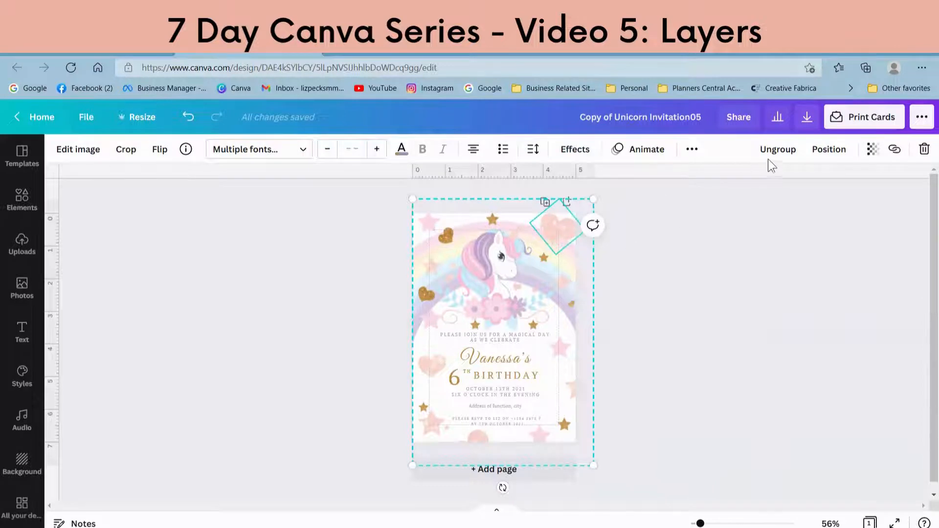
pyautogui.click(792, 149)
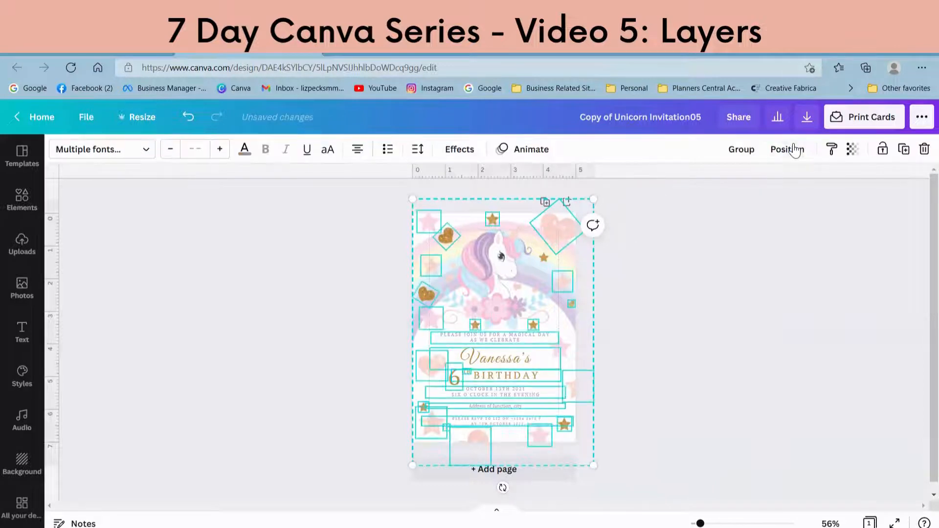
pyautogui.click(670, 286)
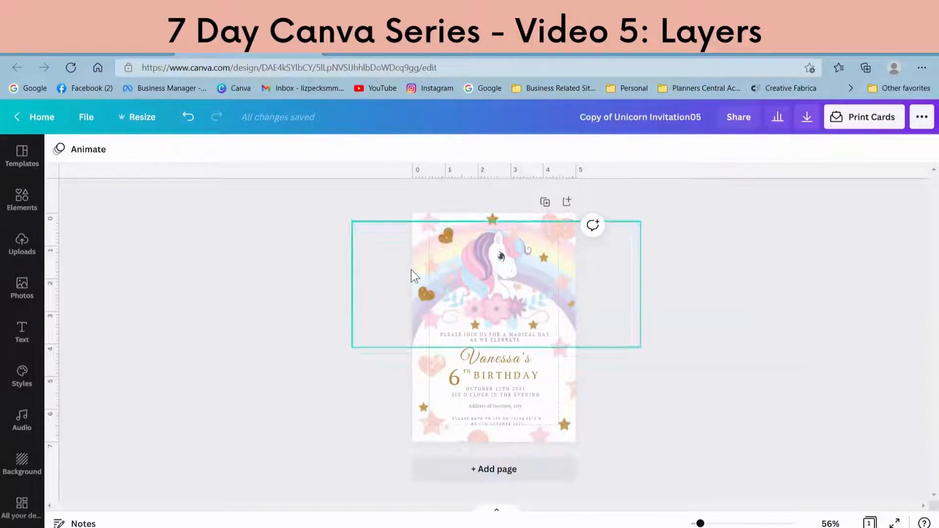
# Group the unicorn with the stars and hearts surrounding it on the upper half of the card
pyautogui.click(477, 270)
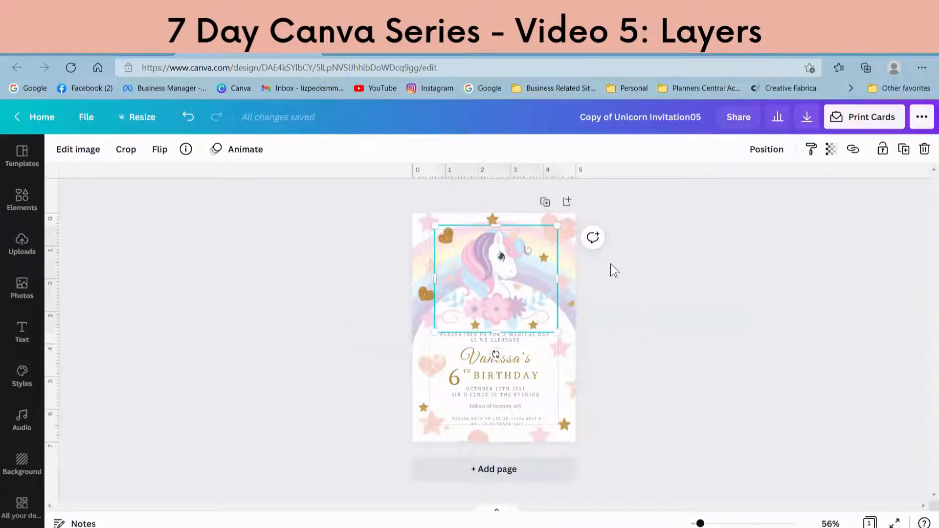
pyautogui.click(616, 276)
pyautogui.click(471, 274)
pyautogui.keyDown('shift'); pyautogui.click(570, 230); pyautogui.keyUp('shift')
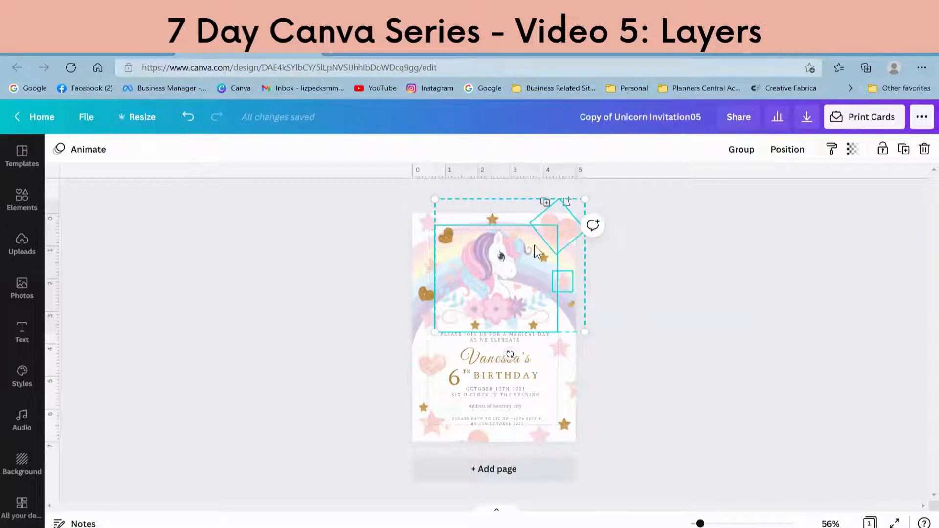
pyautogui.keyDown('shift'); pyautogui.click(429, 219); pyautogui.keyUp('shift')
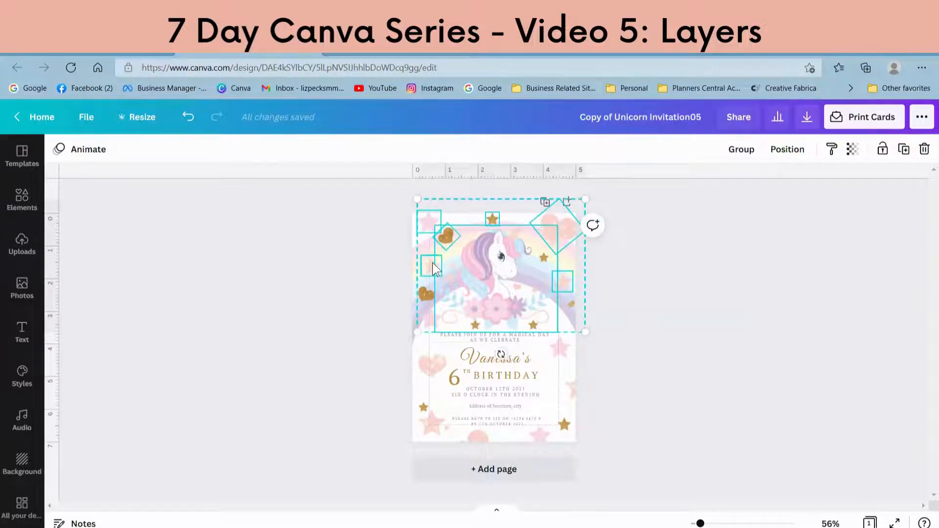
pyautogui.keyDown('shift'); pyautogui.click(426, 292); pyautogui.keyUp('shift')
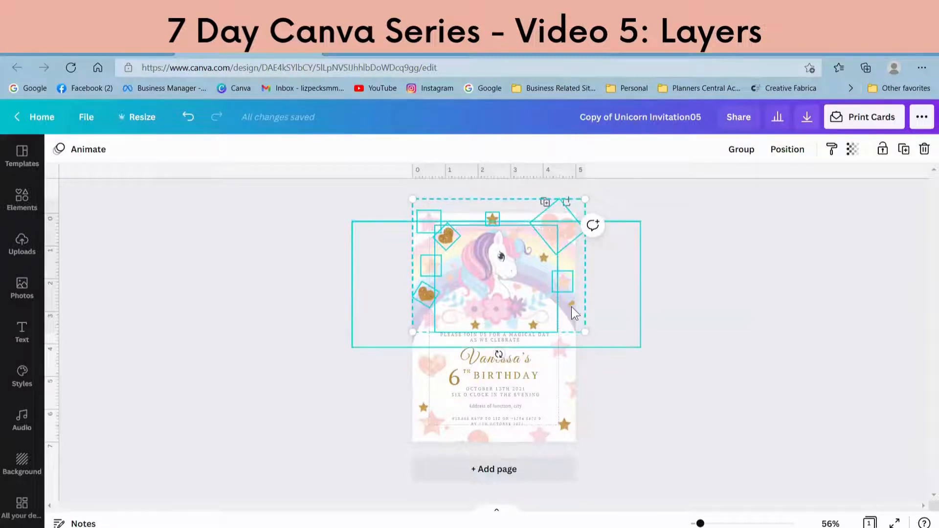
pyautogui.keyDown('shift'); pyautogui.click(571, 304); pyautogui.keyUp('shift')
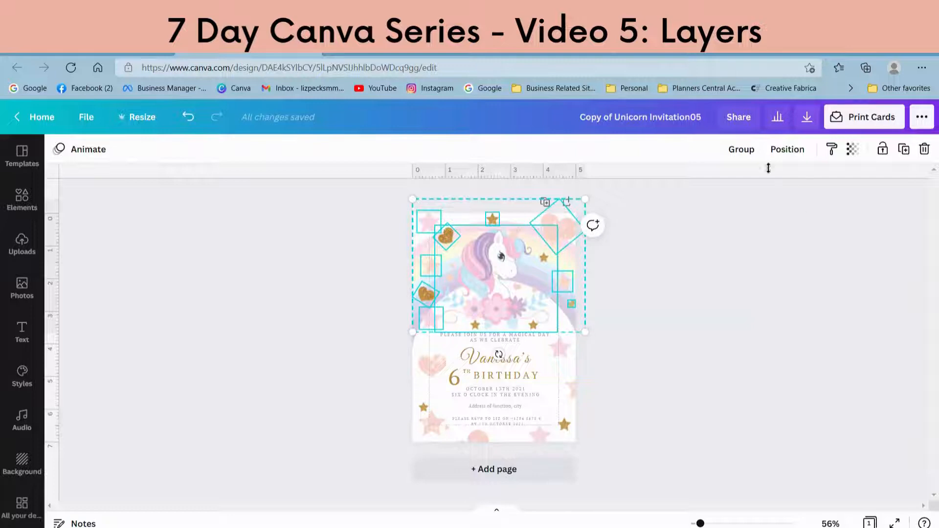
pyautogui.click(741, 149)
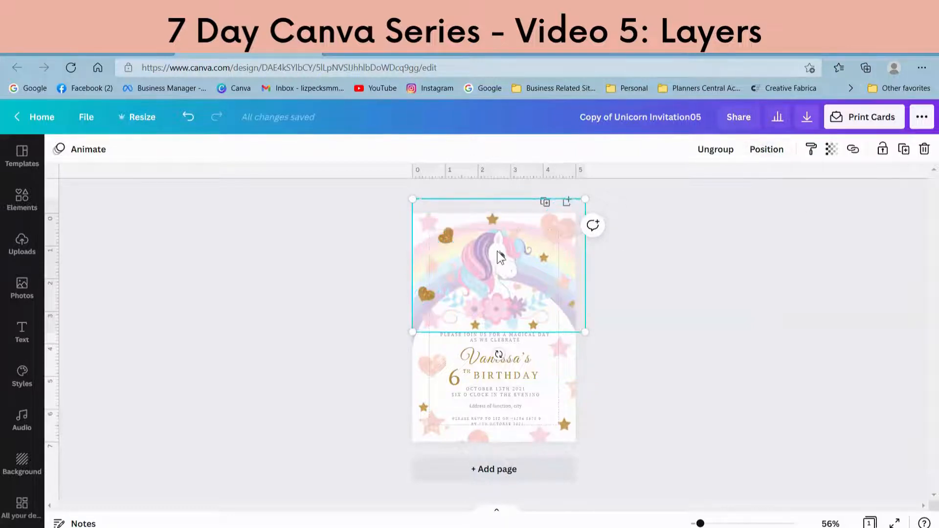
# Move the unicorn group down over the invitation text and nudge the rainbow slightly upward
pyautogui.click(497, 251)
pyautogui.moveTo(514, 248); pyautogui.dragTo(522, 352)
pyautogui.click(476, 269)
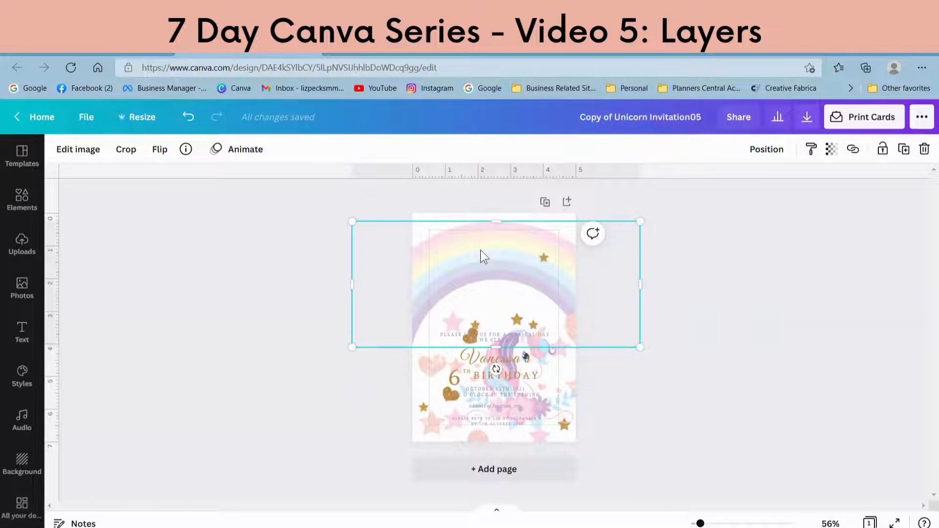
pyautogui.moveTo(475, 254)
pyautogui.mouseDown()
pyautogui.moveTo(463, 242)
pyautogui.moveTo(478, 246)
pyautogui.mouseUp()
pyautogui.click(612, 377)
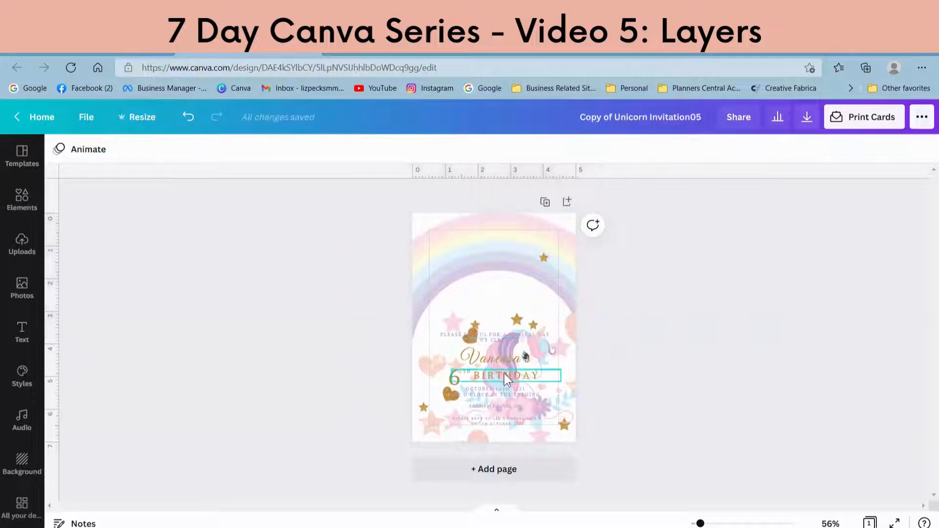
# Move the unicorn group back up over the rainbow and ungroup it
pyautogui.moveTo(528, 415); pyautogui.dragTo(505, 310)
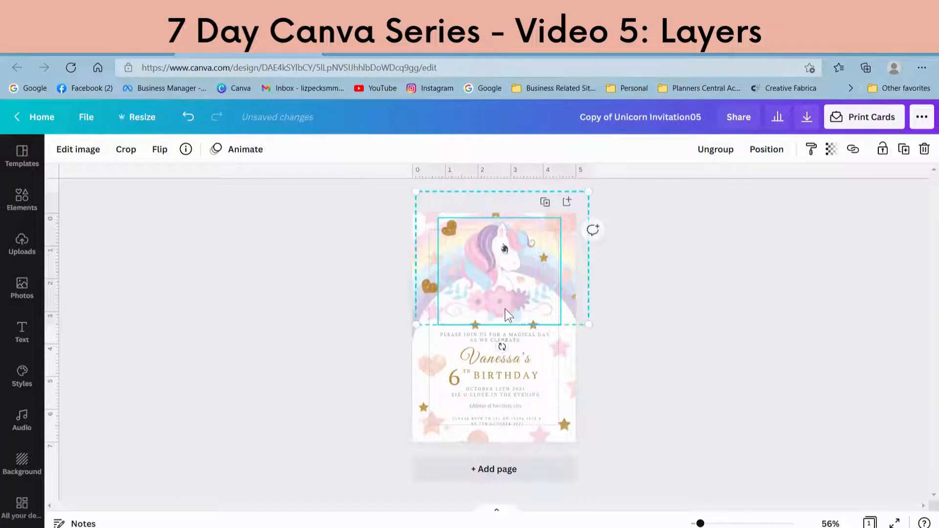
pyautogui.click(633, 339)
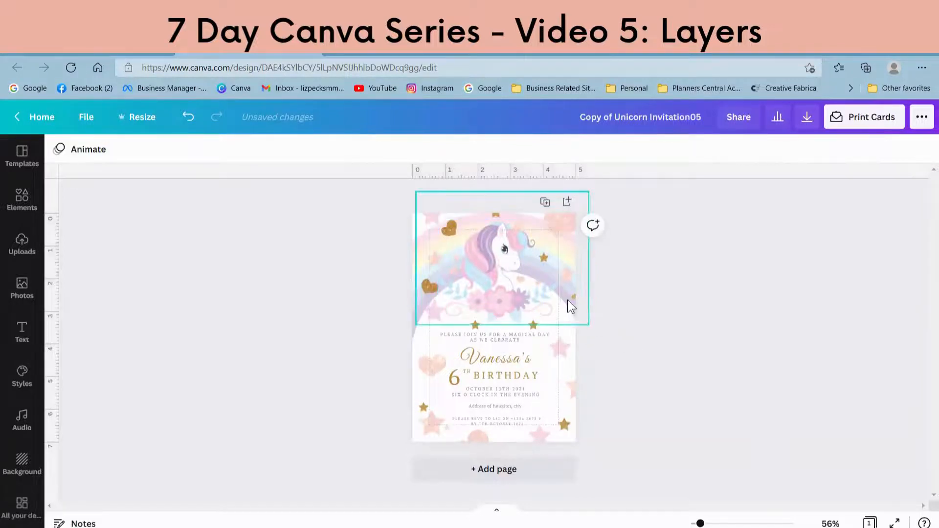
pyautogui.click(471, 285)
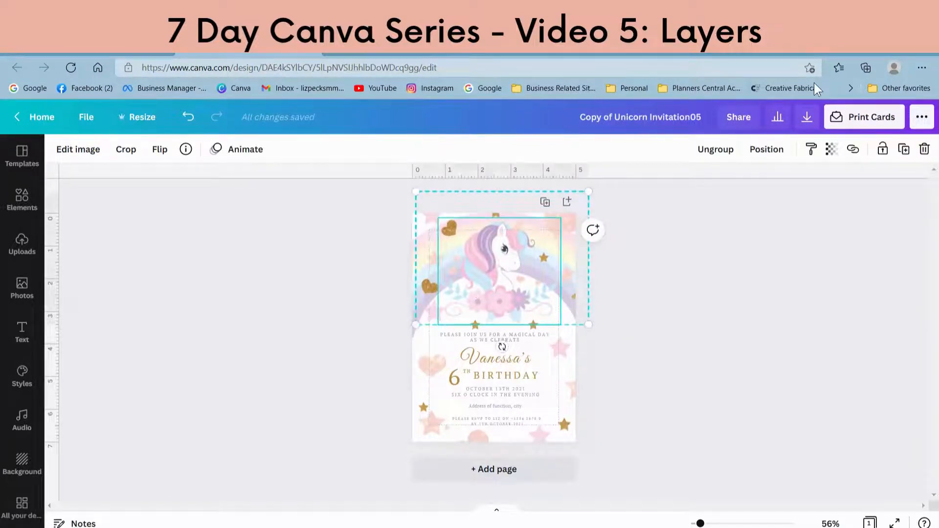
pyautogui.click(718, 150)
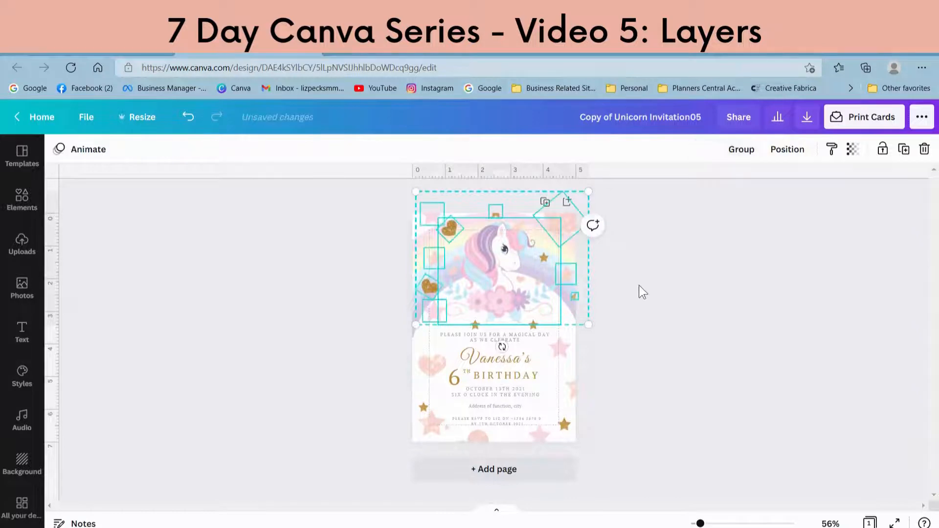
pyautogui.click(639, 286)
# Select the rainbow, unicorn and upper decorations together without grouping them and move them slightly upward
pyautogui.moveTo(350, 201); pyautogui.dragTo(699, 310)
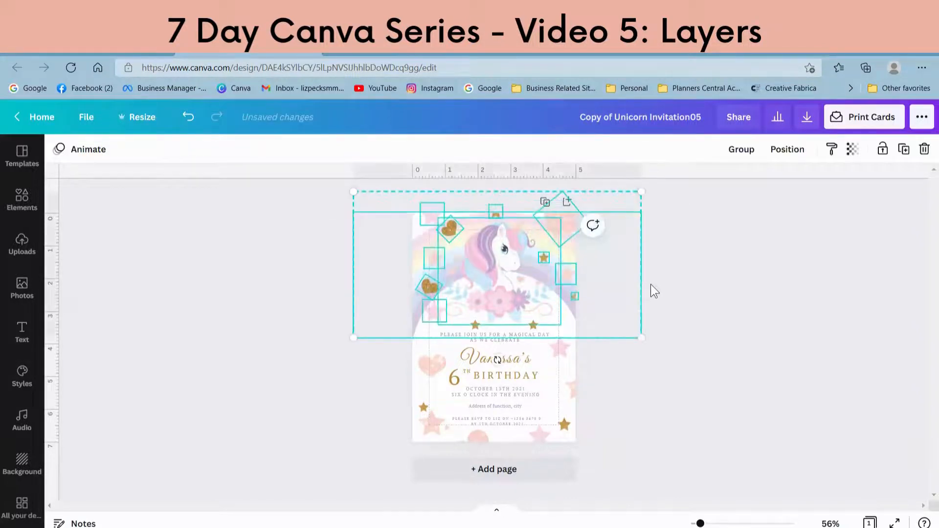
pyautogui.moveTo(533, 282)
pyautogui.mouseDown()
pyautogui.moveTo(356, 253)
pyautogui.moveTo(367, 252)
pyautogui.moveTo(363, 235)
pyautogui.moveTo(349, 238)
pyautogui.moveTo(528, 255)
pyautogui.moveTo(532, 270)
pyautogui.mouseUp()
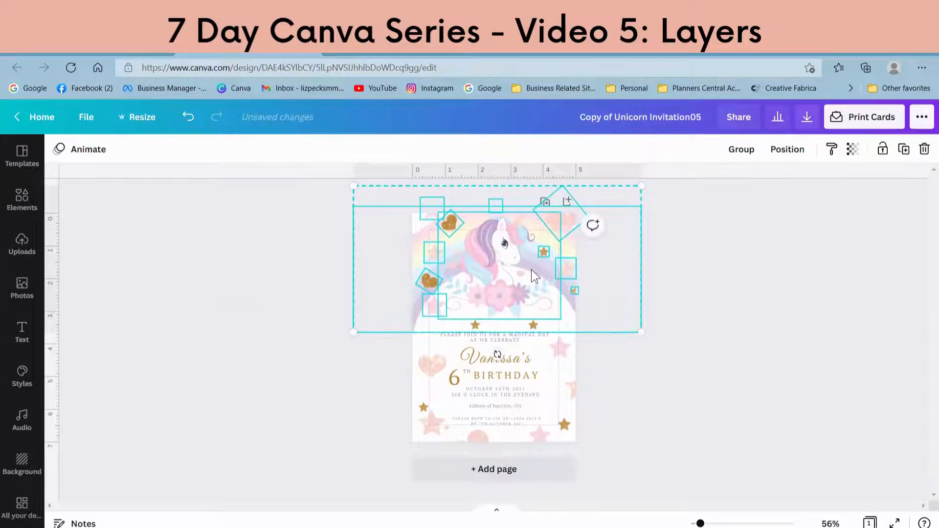
pyautogui.click(603, 351)
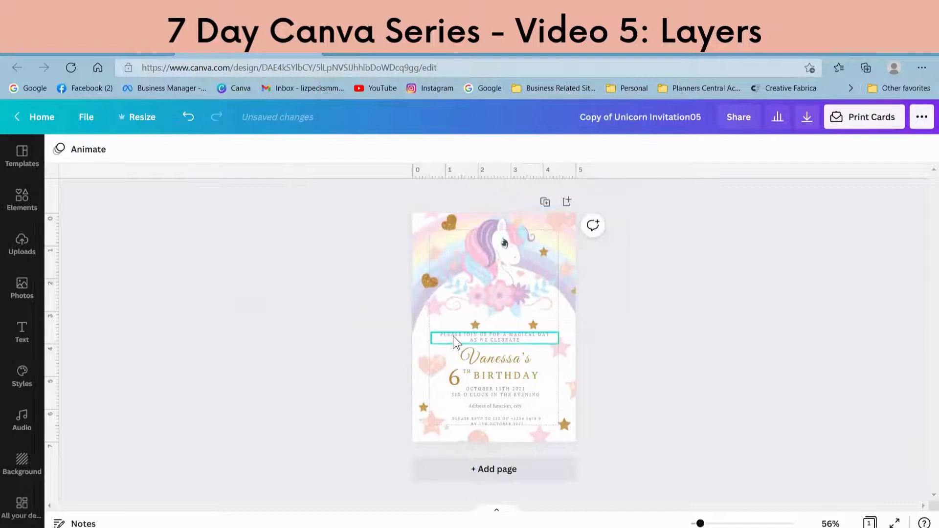
# Bring the rainbow to the front of all layers and nudge it slightly up and to the left
pyautogui.click(415, 318)
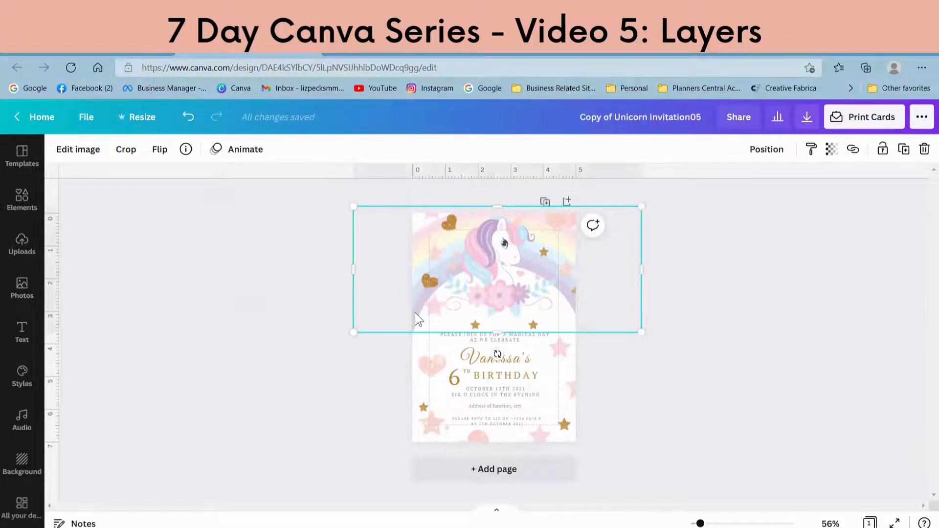
pyautogui.click(772, 151)
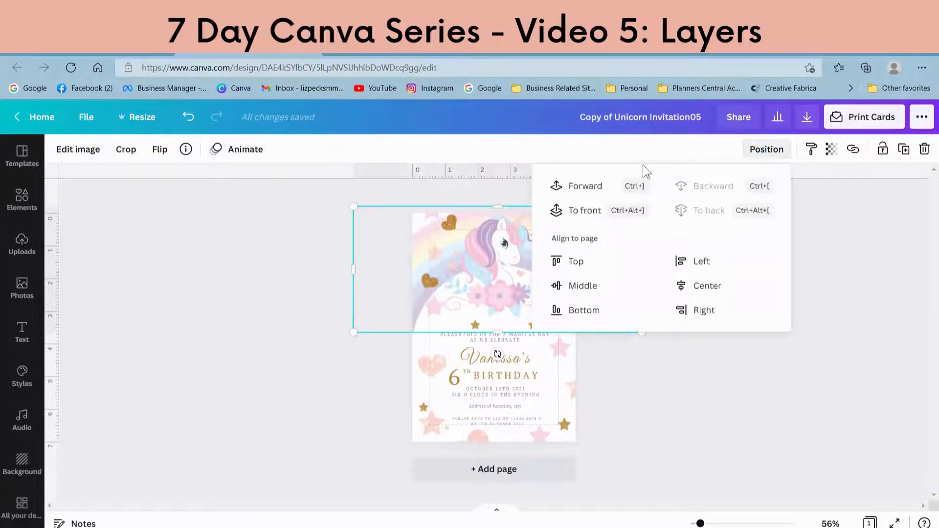
pyautogui.click(575, 212)
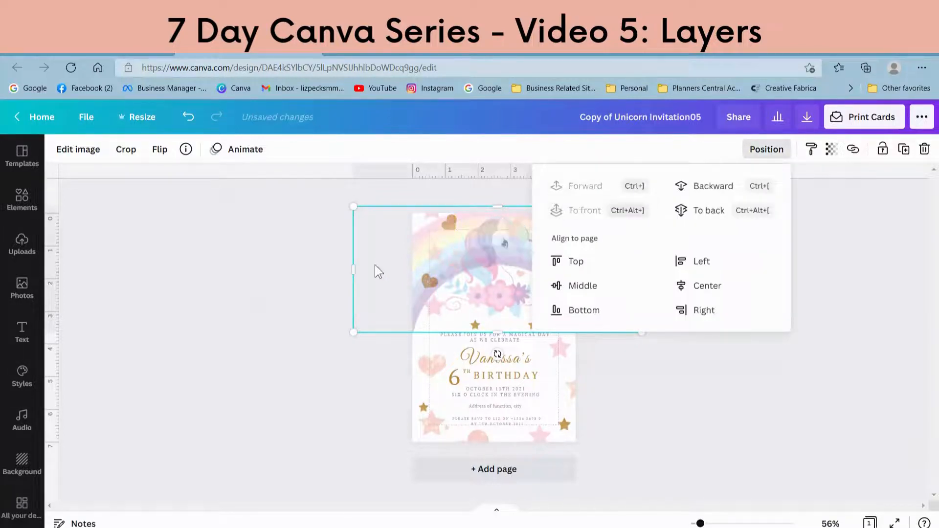
pyautogui.moveTo(381, 277)
pyautogui.mouseDown()
pyautogui.moveTo(421, 286)
pyautogui.moveTo(367, 272)
pyautogui.moveTo(385, 277)
pyautogui.moveTo(378, 272)
pyautogui.mouseUp()
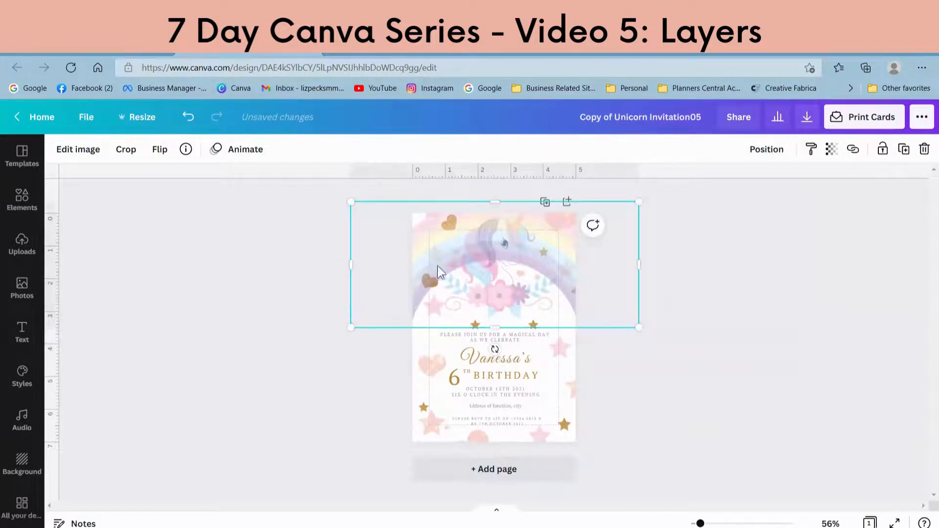
# Send the rainbow to the back, behind the unicorn and decorations
pyautogui.click(766, 150)
pyautogui.click(694, 210)
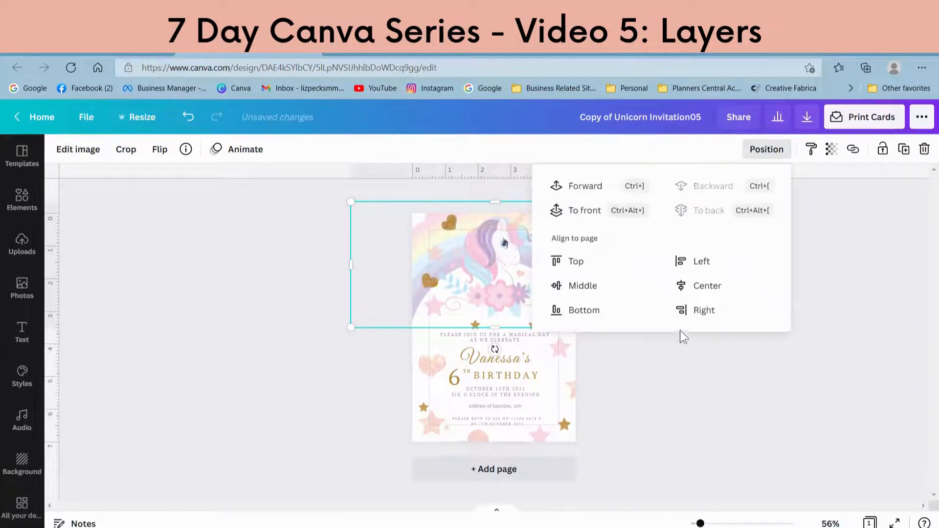
pyautogui.click(691, 368)
pyautogui.click(691, 368)
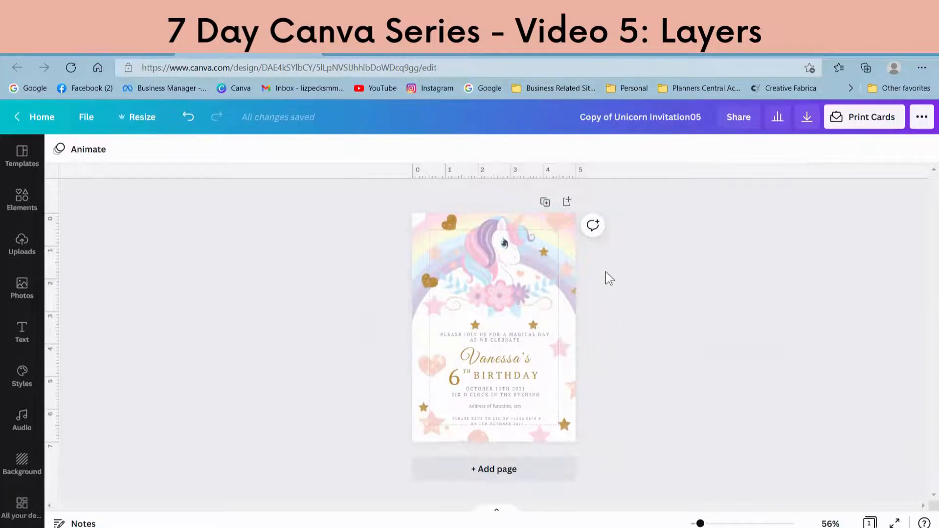
# Move the unicorn slightly down and to the left on the rainbow, and lock it in place
pyautogui.click(496, 254)
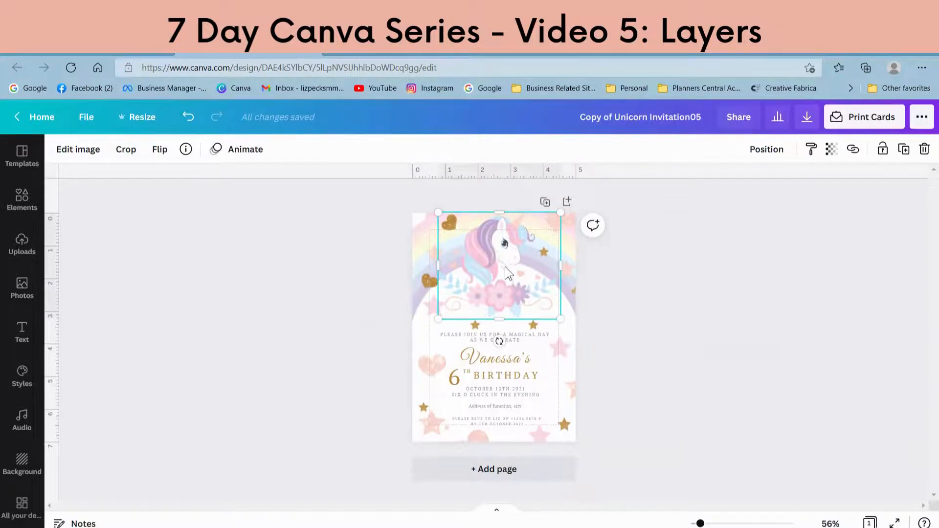
pyautogui.moveTo(506, 268); pyautogui.dragTo(500, 278)
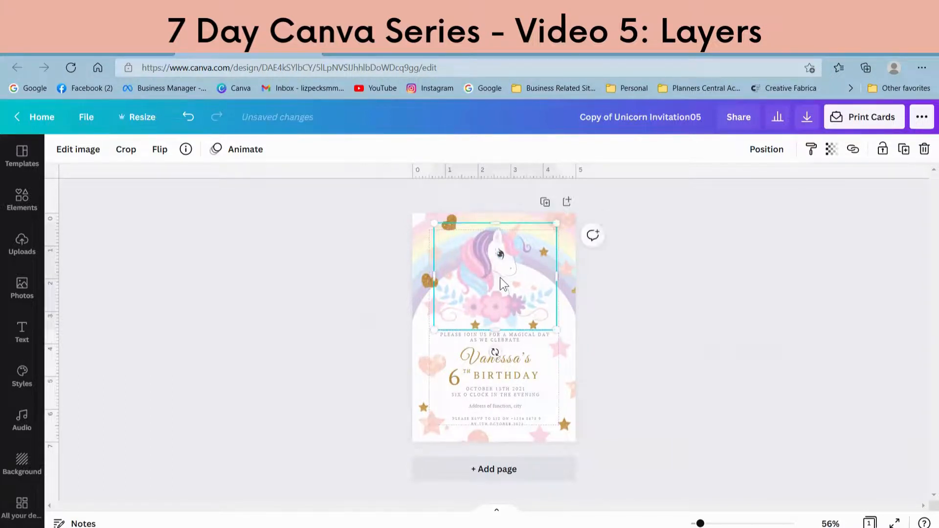
pyautogui.click(883, 149)
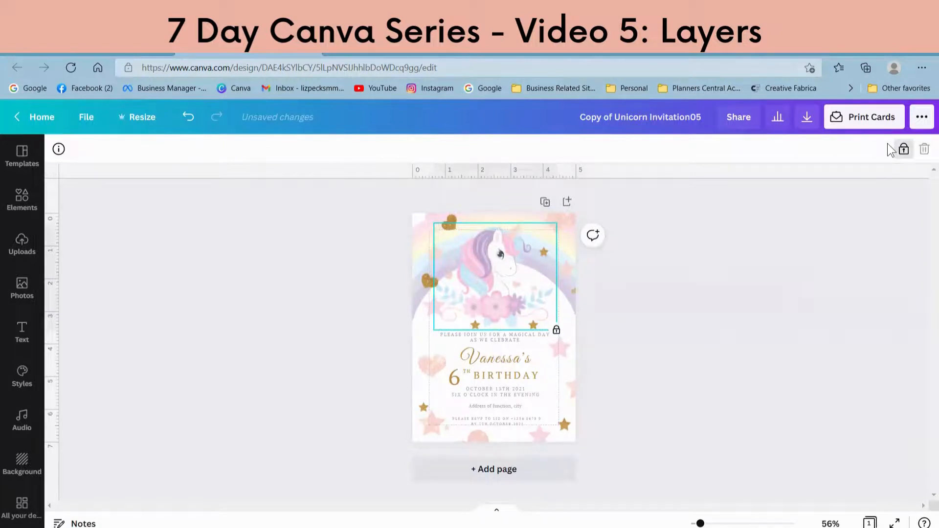
pyautogui.click(673, 275)
# Select all the artwork on the card's upper half and shift the unlocked rainbow, hearts and stars slightly left
pyautogui.moveTo(361, 213); pyautogui.dragTo(664, 330)
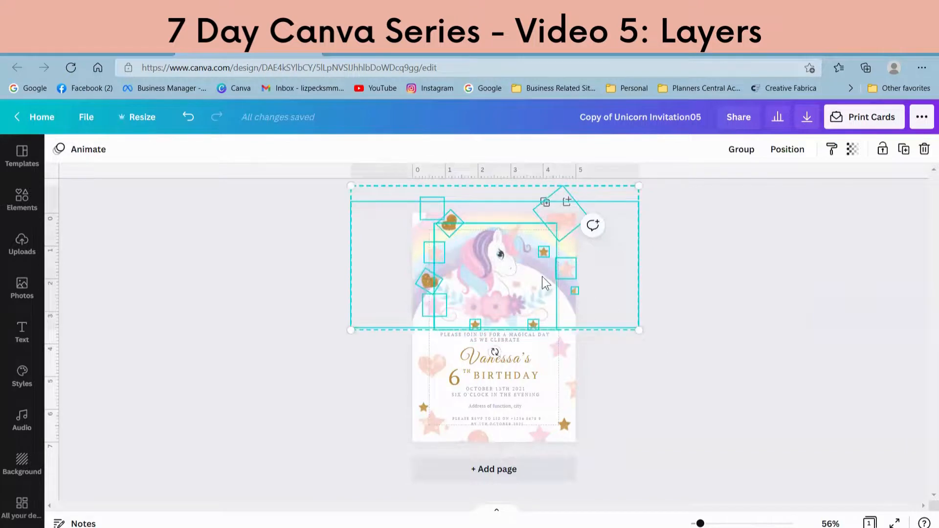
pyautogui.moveTo(570, 262)
pyautogui.mouseDown()
pyautogui.moveTo(624, 265)
pyautogui.moveTo(534, 271)
pyautogui.moveTo(558, 275)
pyautogui.moveTo(562, 265)
pyautogui.mouseUp()
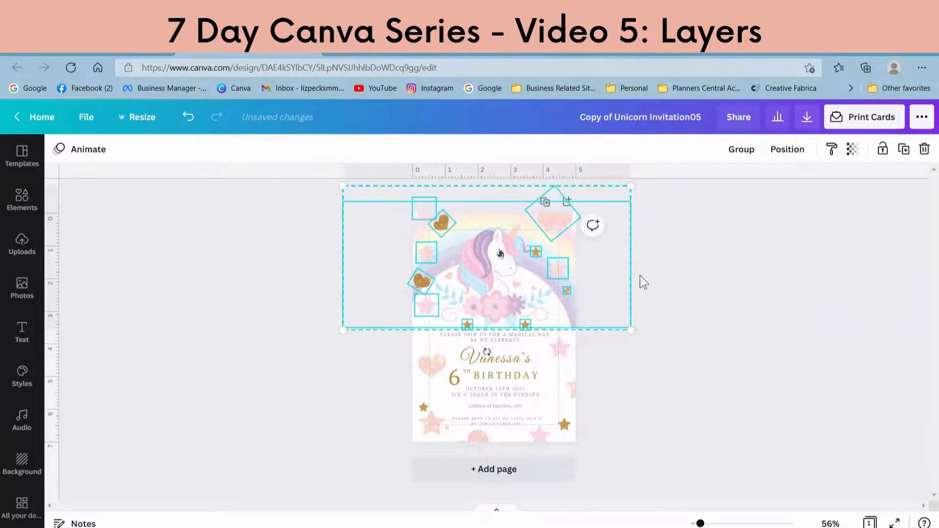
pyautogui.click(664, 280)
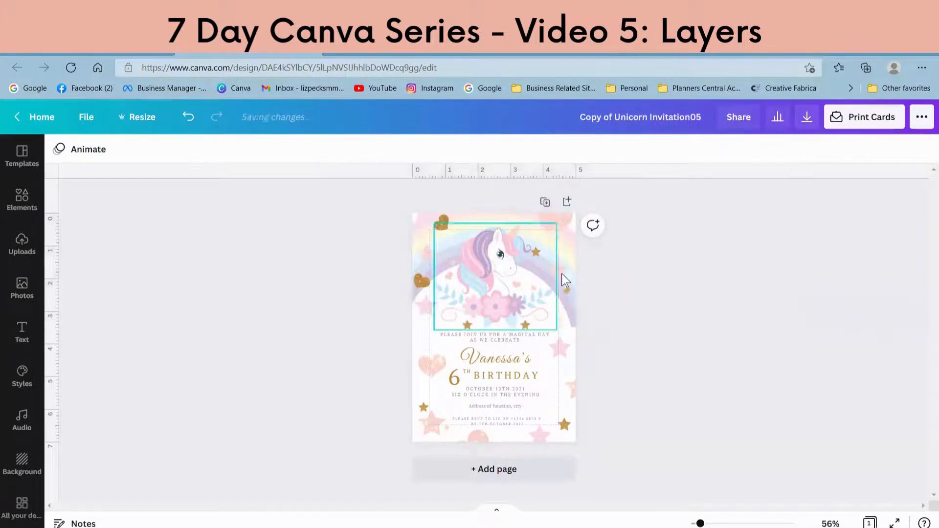
pyautogui.click(569, 254)
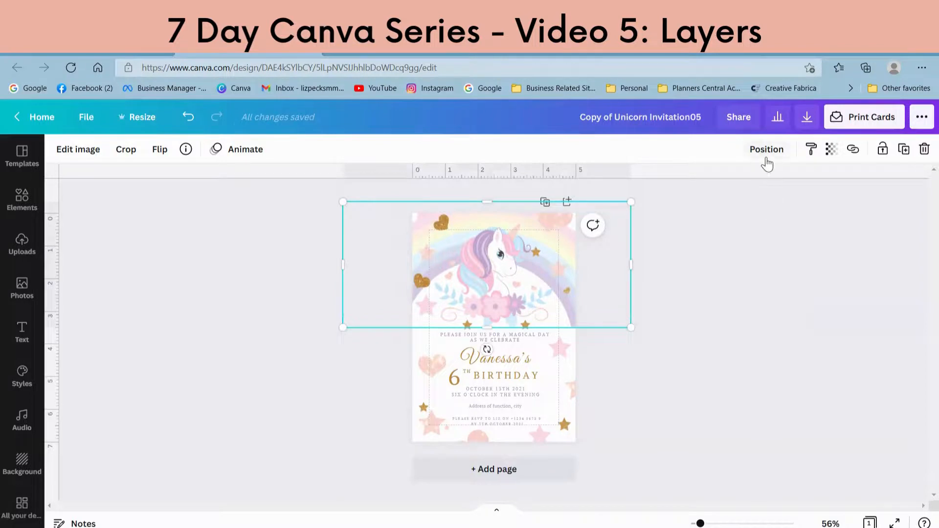
pyautogui.click(747, 250)
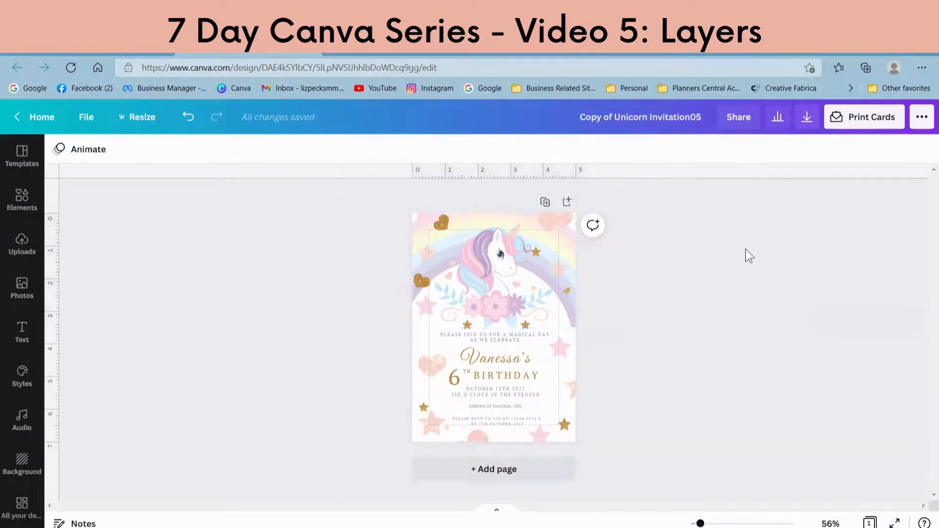